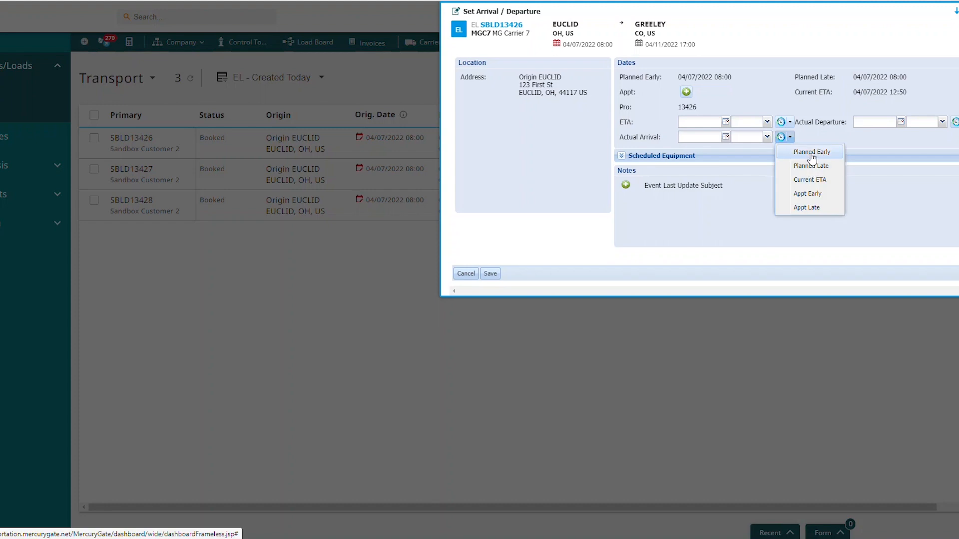
Set the actual departure of the first load's Euclid stop to its Planned Late time and save the arrival and departure dates
click(956, 121)
click(957, 149)
click(494, 274)
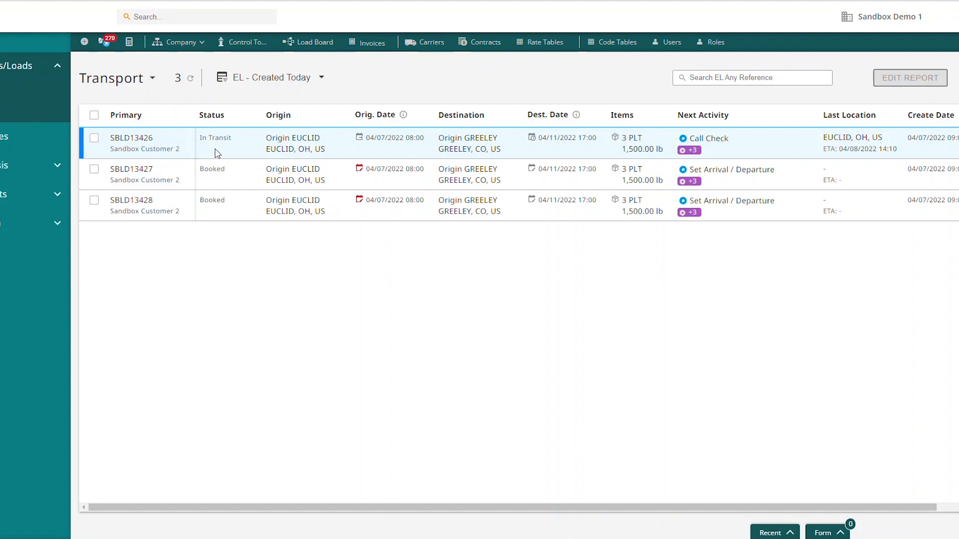
Run Mark Pickup Completed on the second load in the list, using Early Time as the pickup date
click(94, 170)
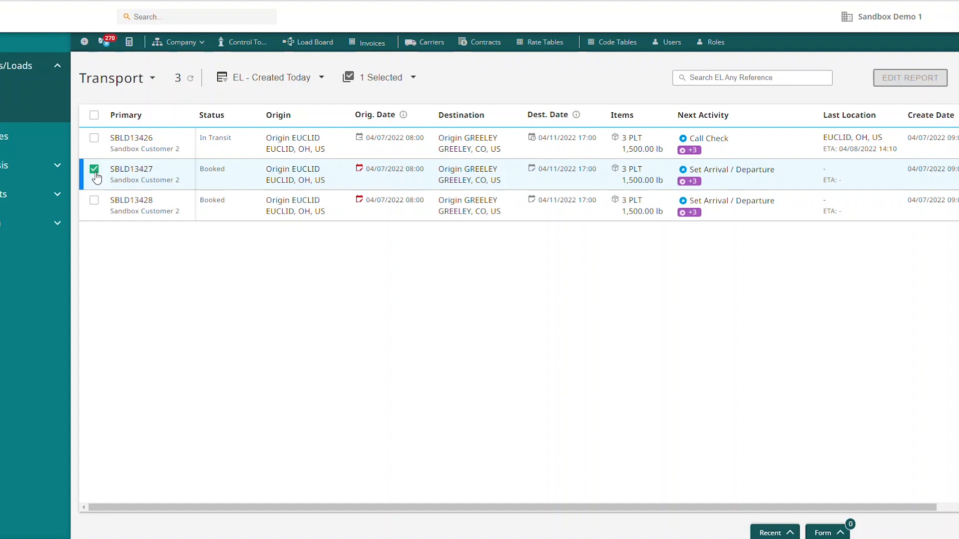
click(413, 78)
click(420, 114)
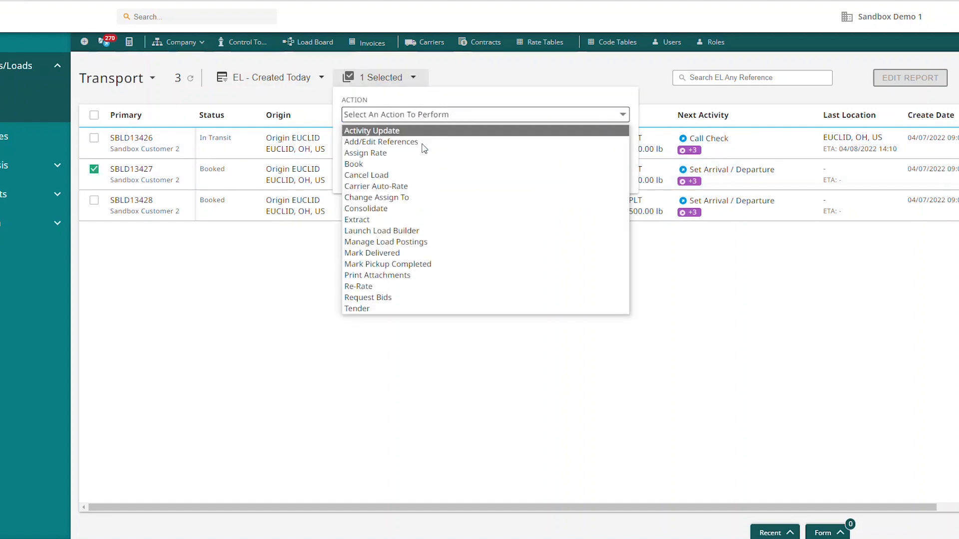
click(425, 264)
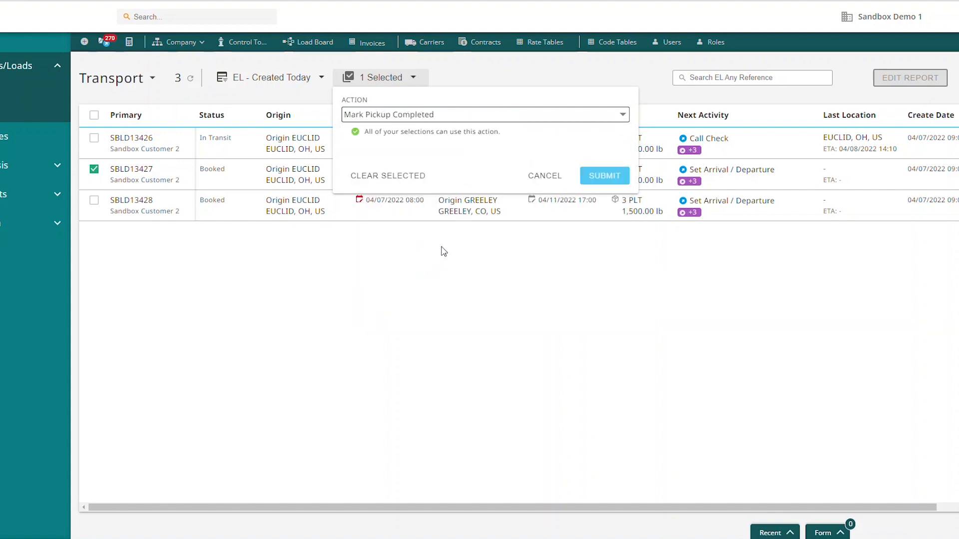
click(605, 178)
click(576, 157)
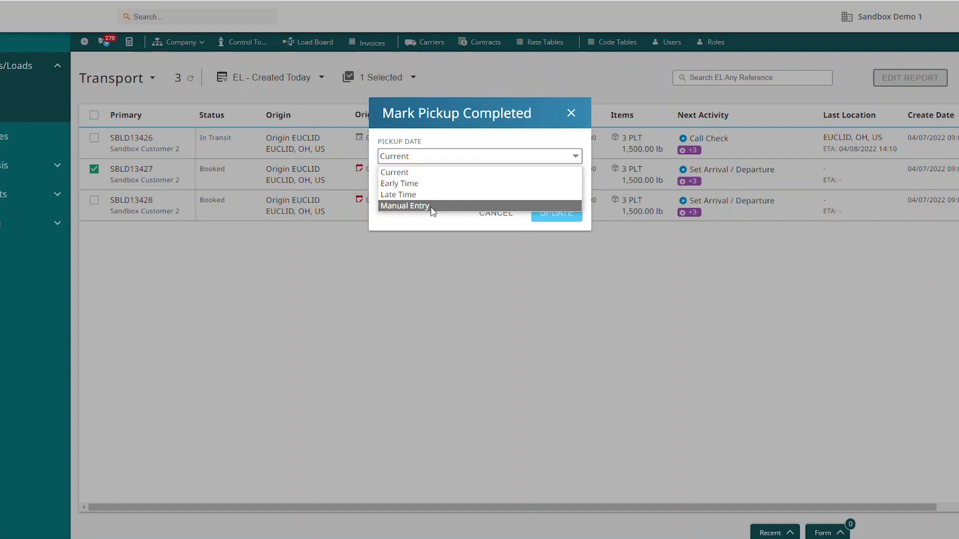
click(421, 183)
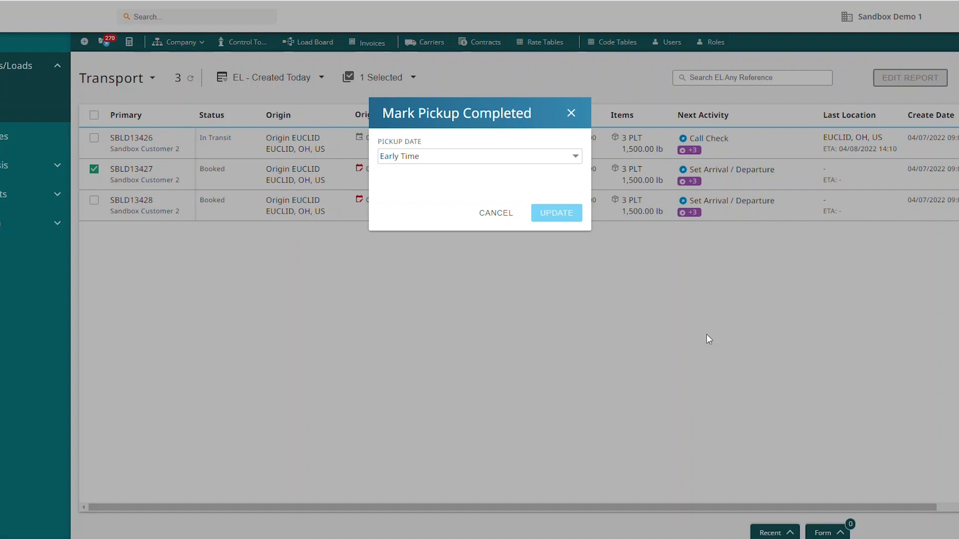
click(545, 219)
click(567, 216)
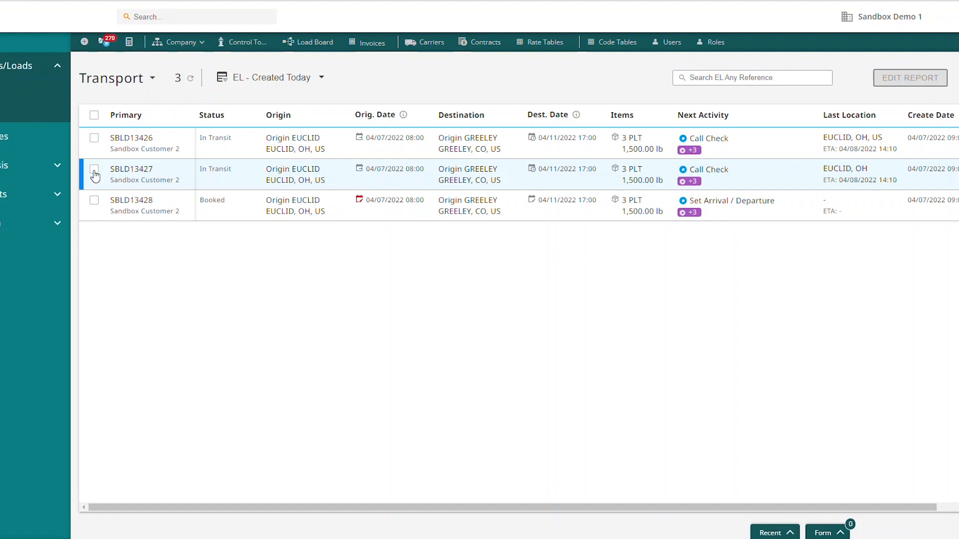
Open the third load's pending Set Arrivals/Departures activity and look through its pickup and drop events
click(690, 214)
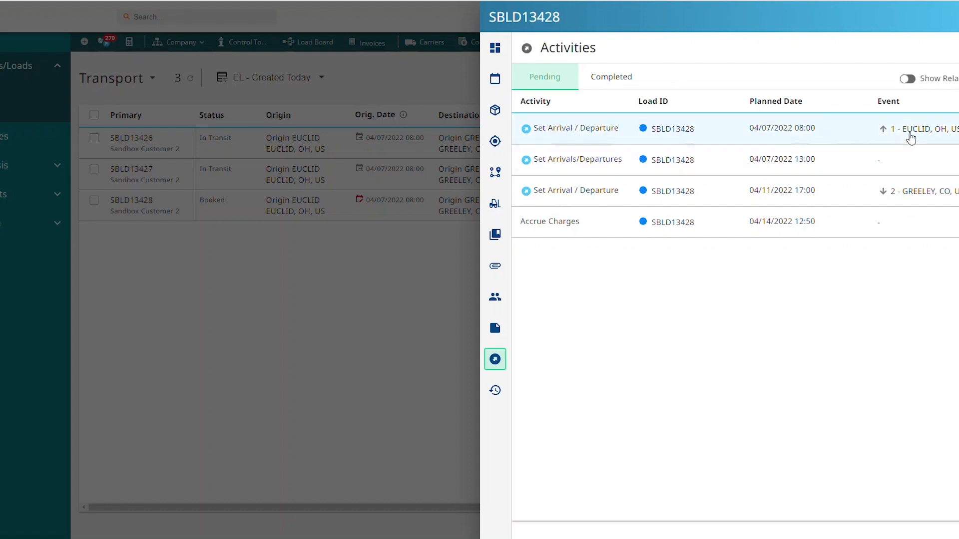
click(530, 164)
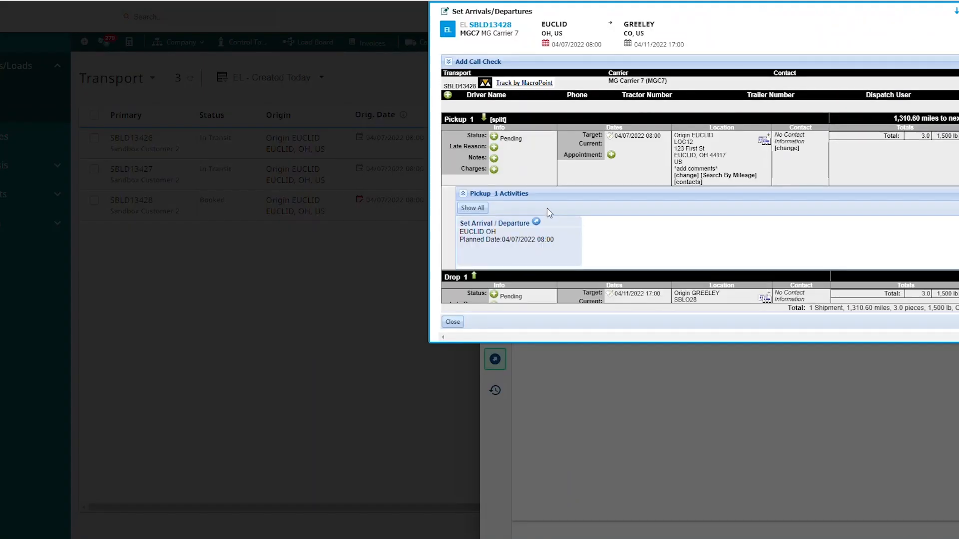
scroll(544, 205, down, 1)
scroll(524, 180, up, 1)
scroll(520, 173, down, 4)
scroll(554, 260, up, 4)
Record Pickup 1's actual arrival as 04/07/2022 08:00 and its actual departure as Planned Late, save, and return to the Transport list
click(536, 221)
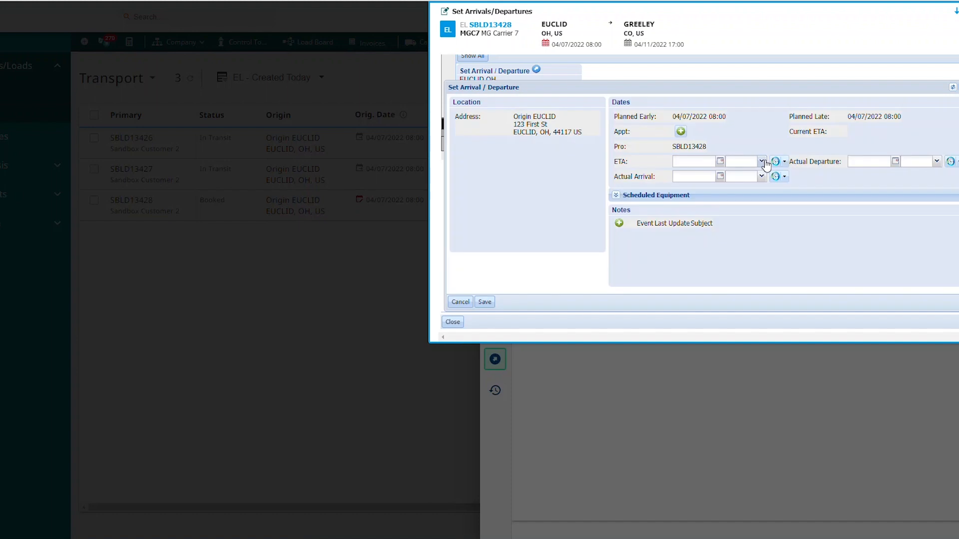
click(784, 176)
click(792, 194)
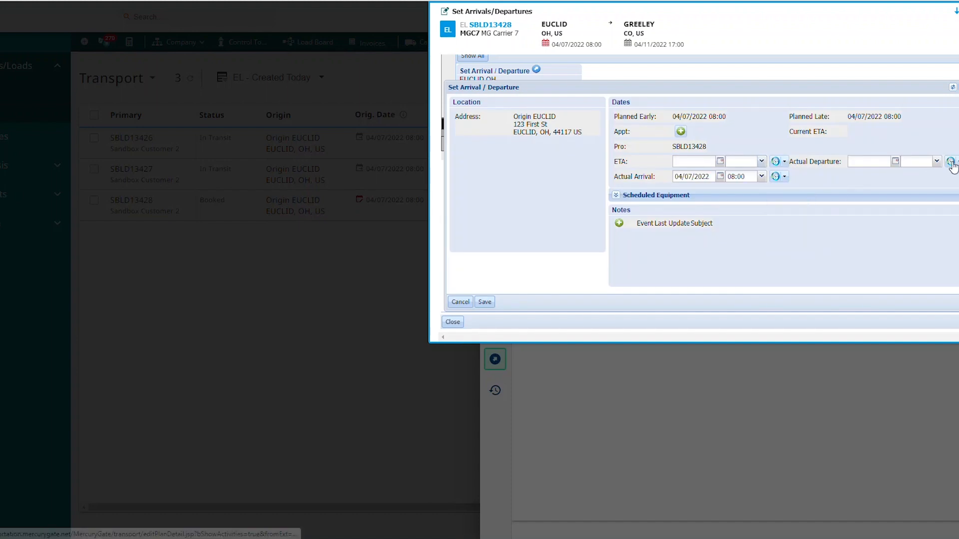
click(955, 162)
click(934, 190)
click(484, 302)
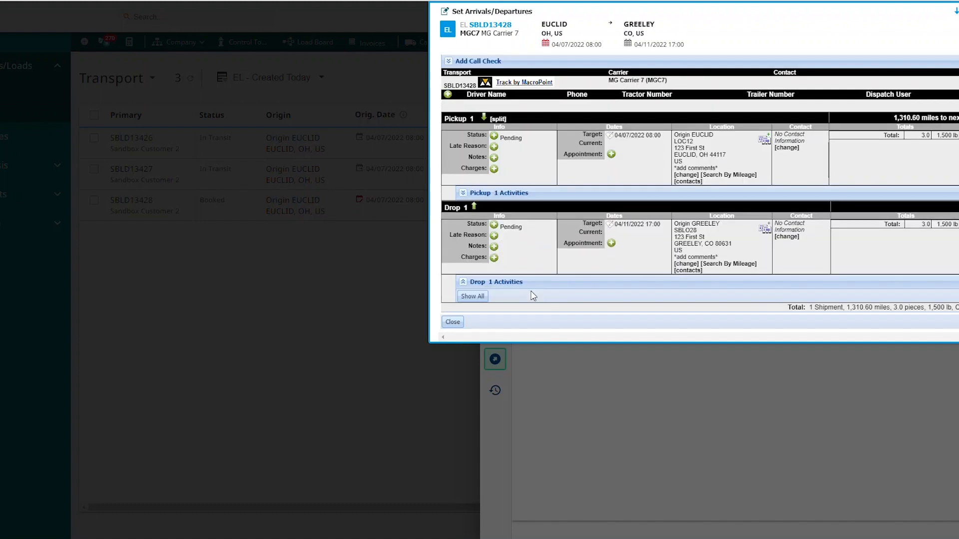
click(452, 322)
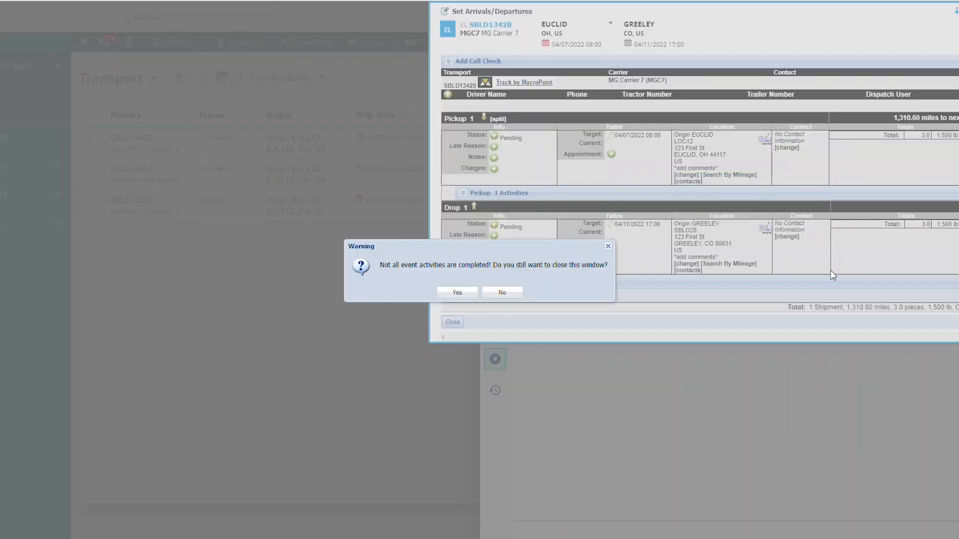
click(449, 296)
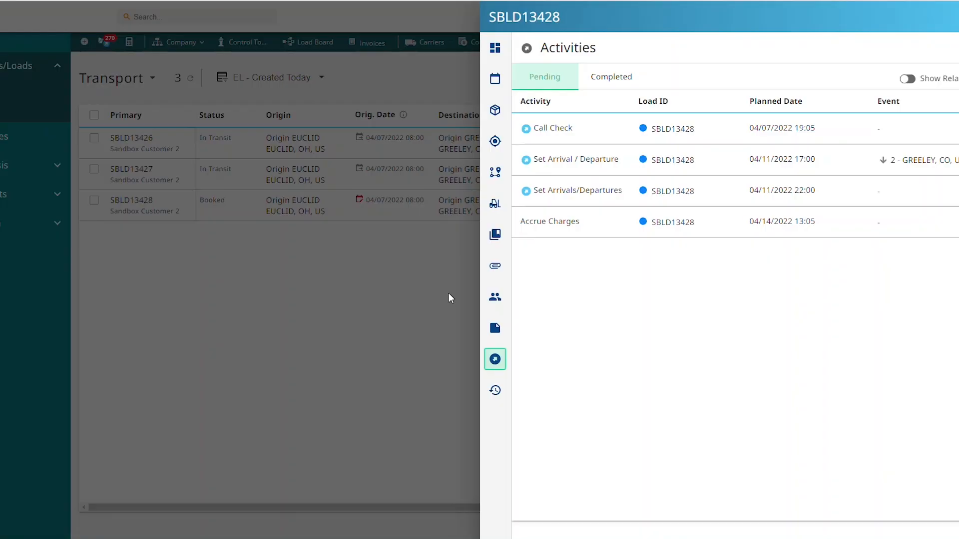
click(349, 280)
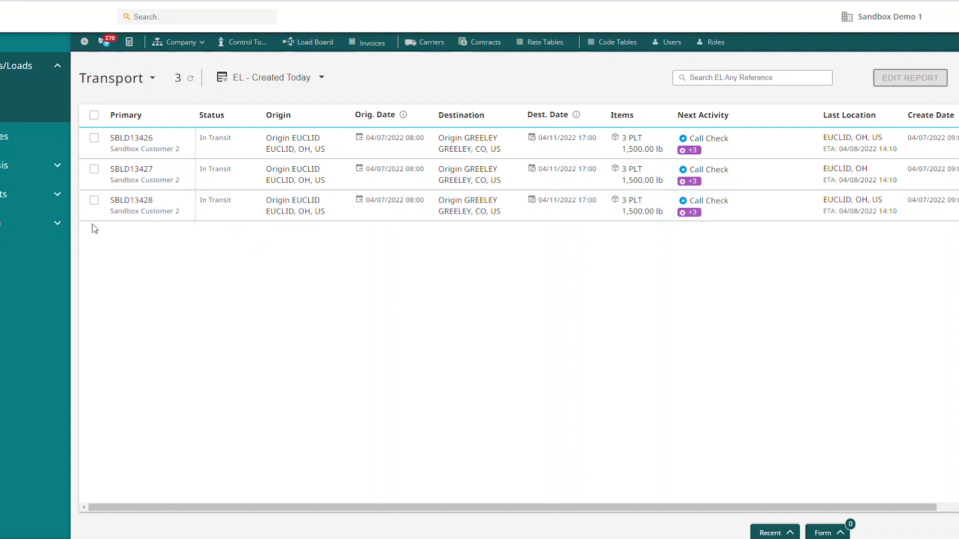
Run Mark Delivered on the third load in the list, using Current as the delivery date
click(93, 202)
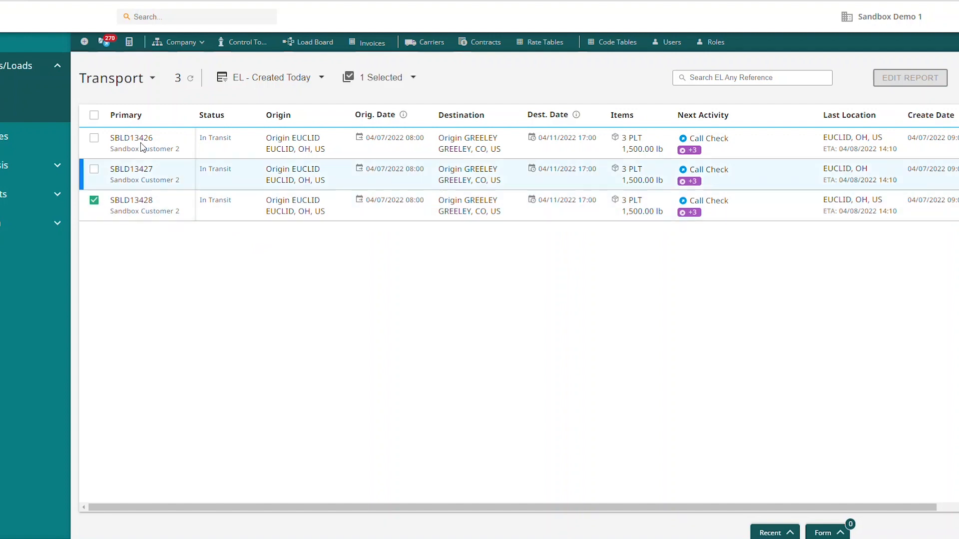
click(409, 83)
click(430, 116)
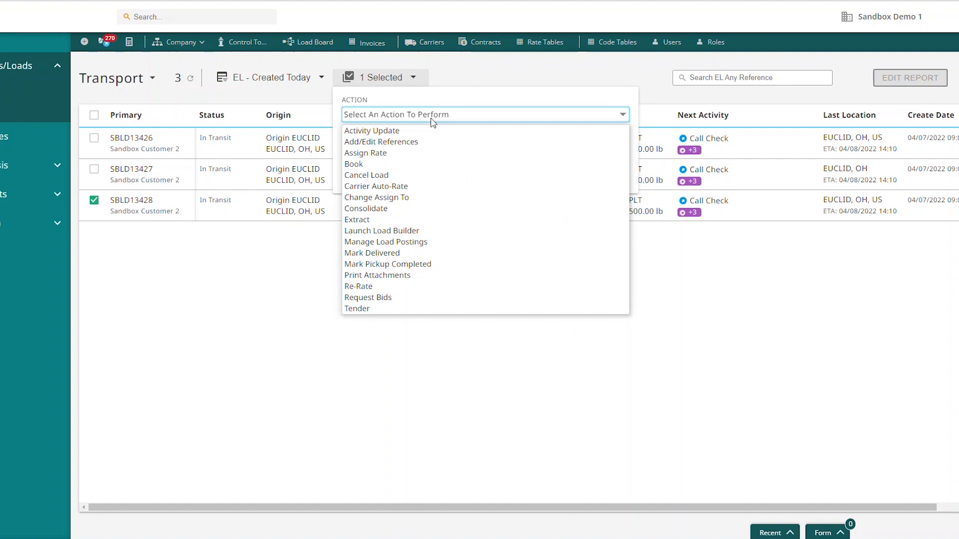
click(394, 253)
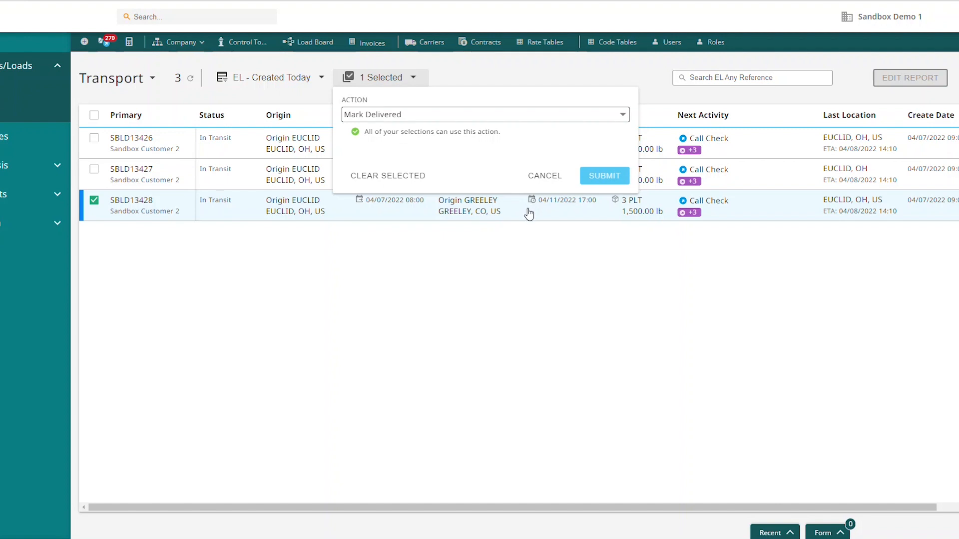
click(594, 177)
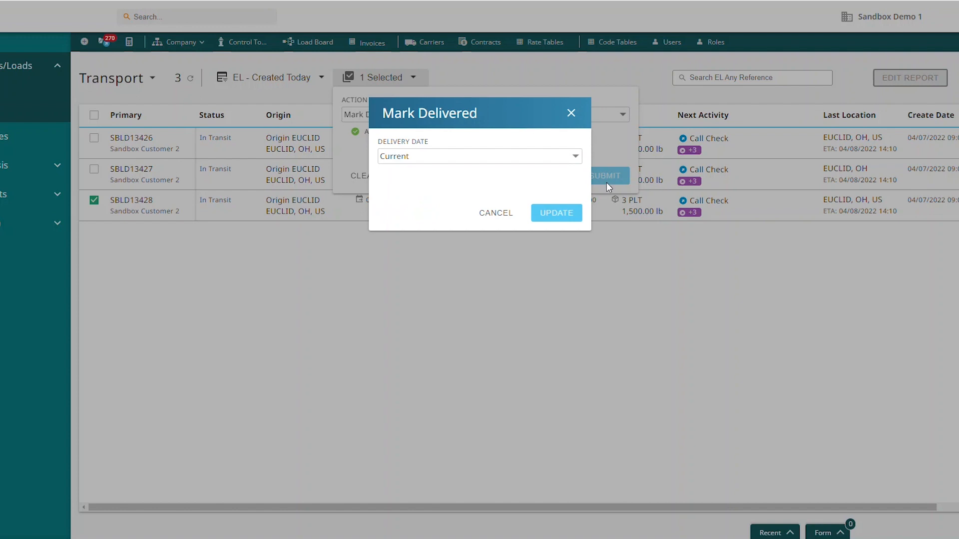
click(563, 216)
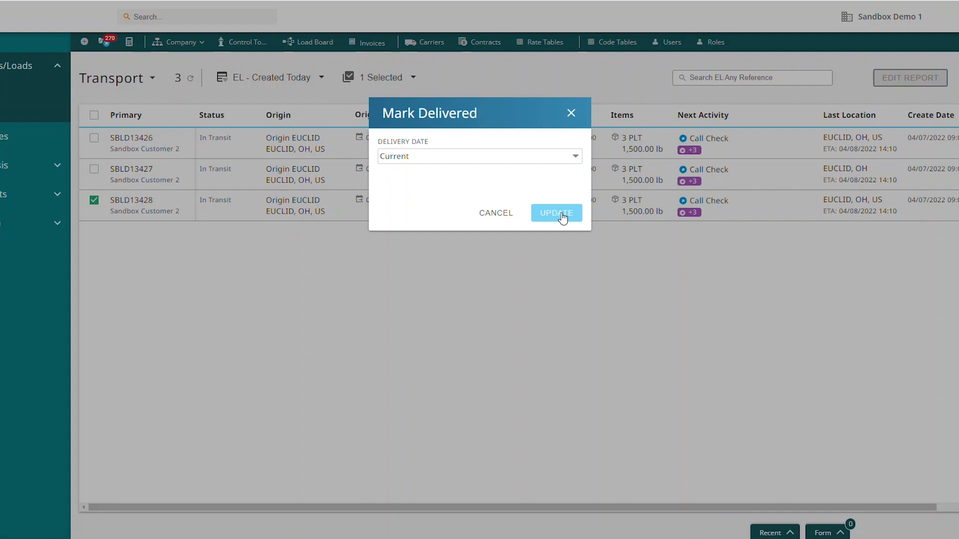
click(561, 213)
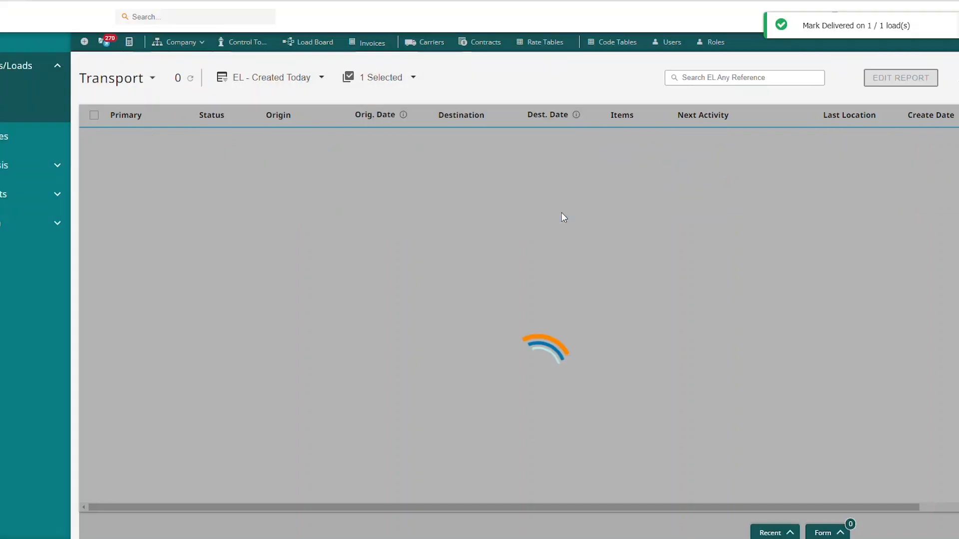